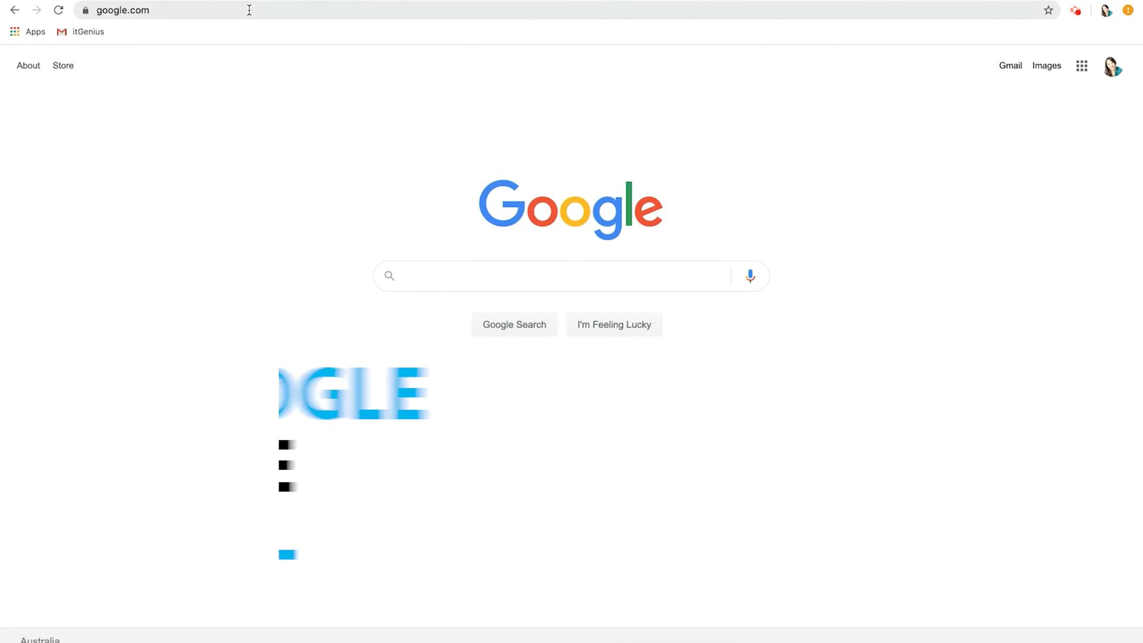
Navigate from the Google homepage to Google Drive's My Drive via the address bar.
left_click(249, 11)
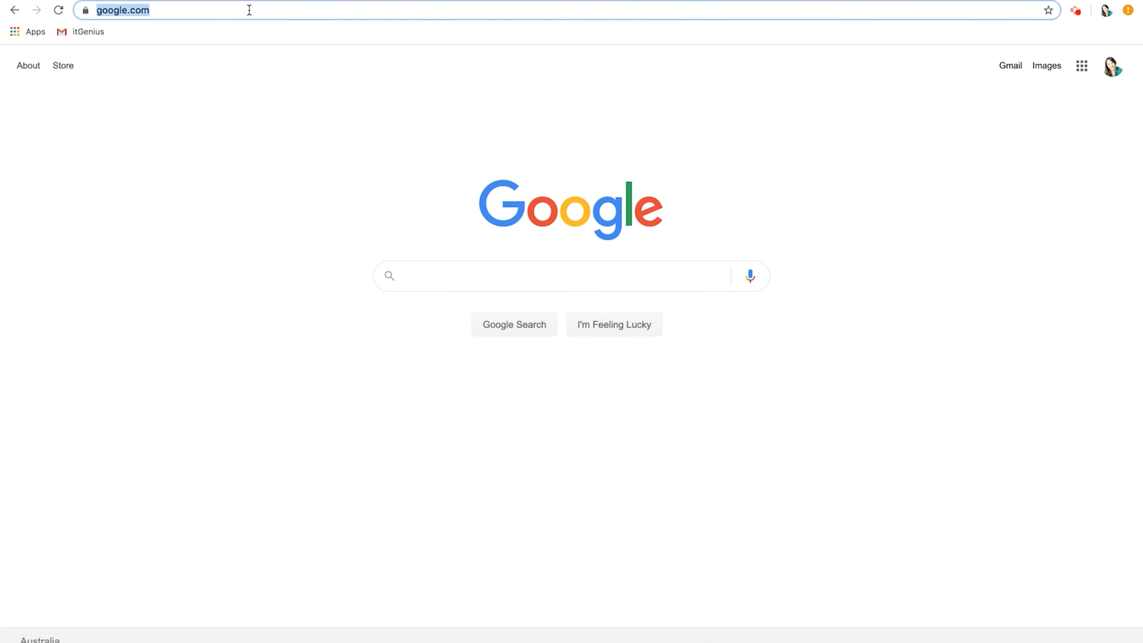
type("drive.goog")
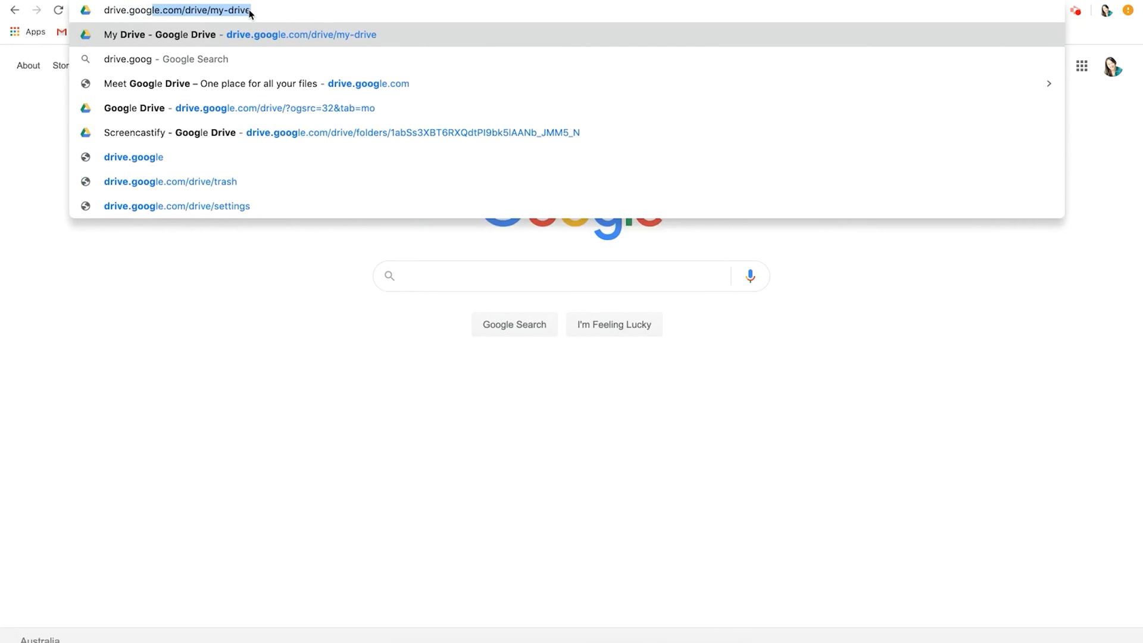
key("Return")
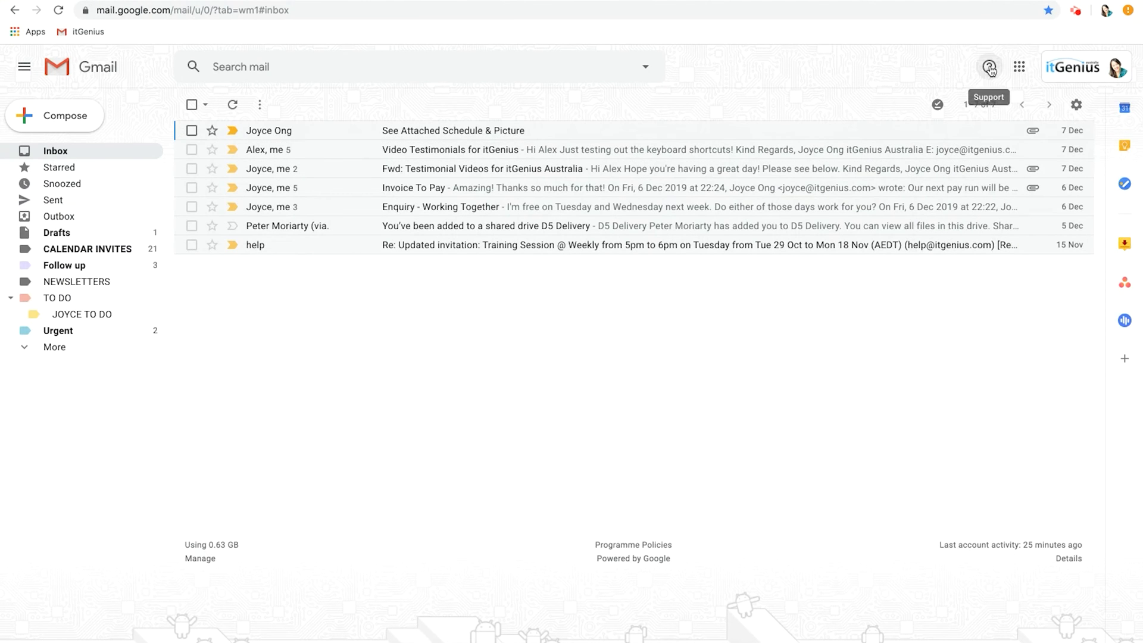
Leave the Gmail inbox for Google Drive using the Google apps launcher.
left_click(1019, 68)
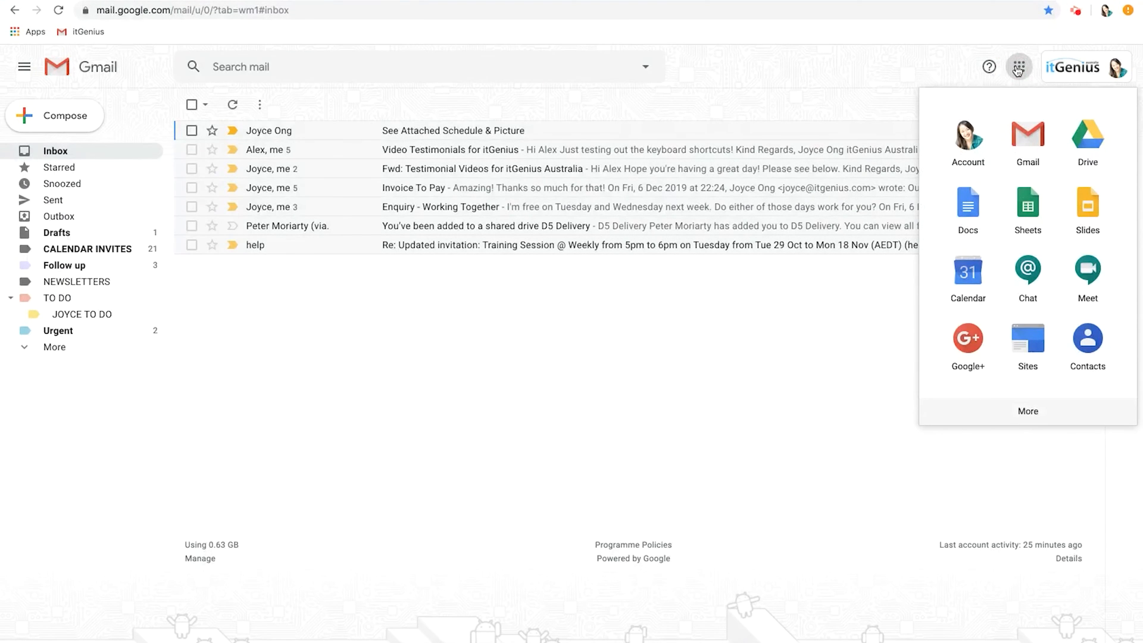
left_click(1091, 135)
left_click(273, 3)
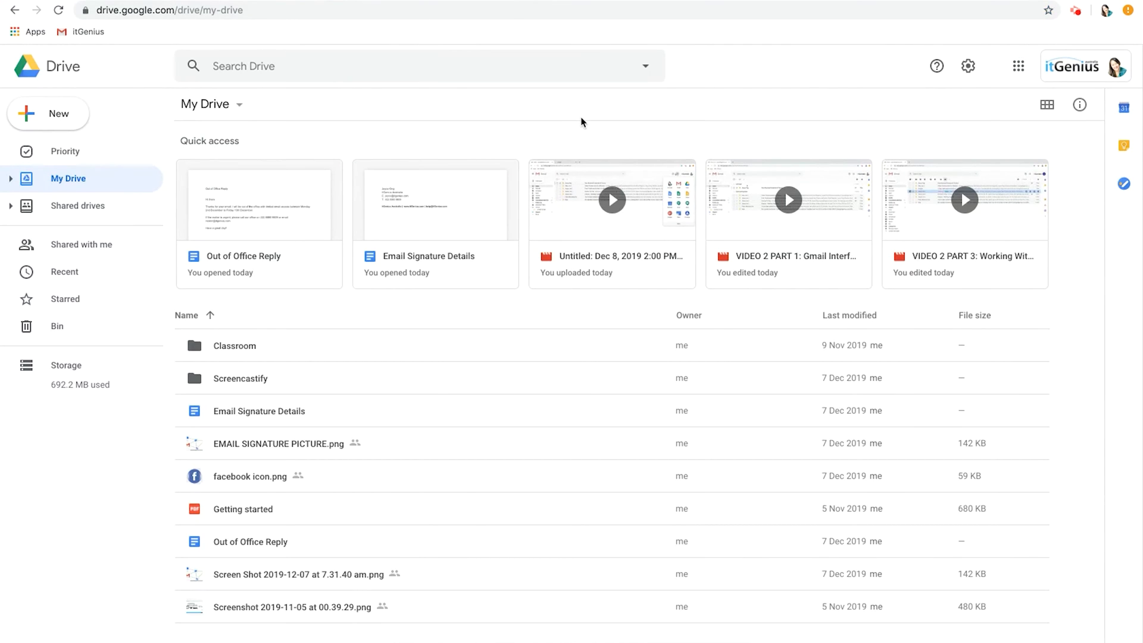
left_click(72, 114)
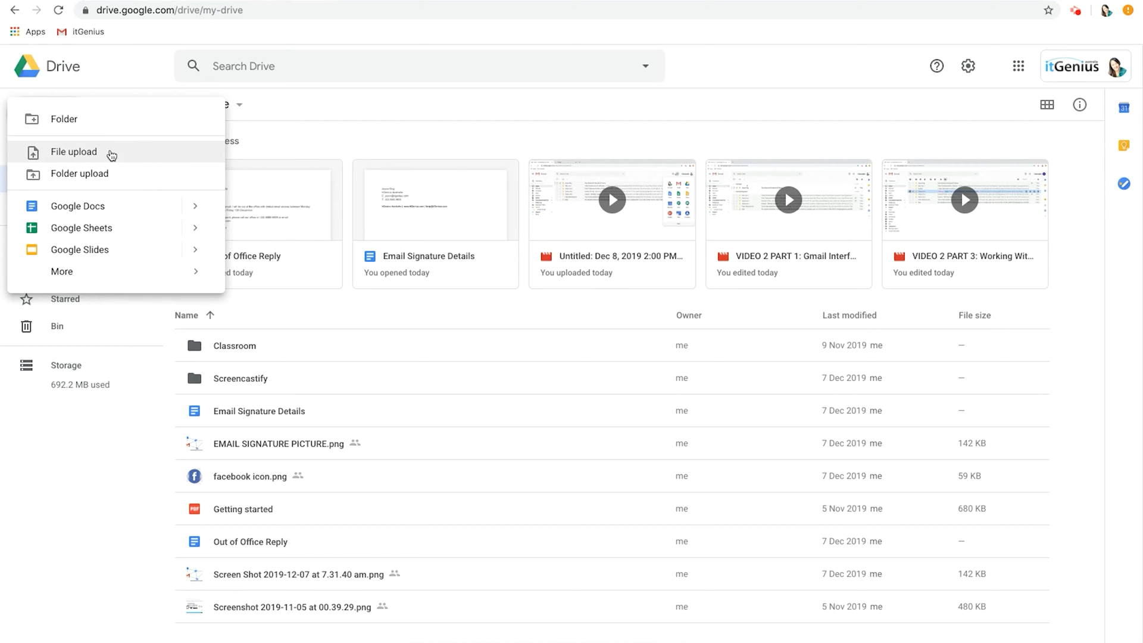
left_click(116, 92)
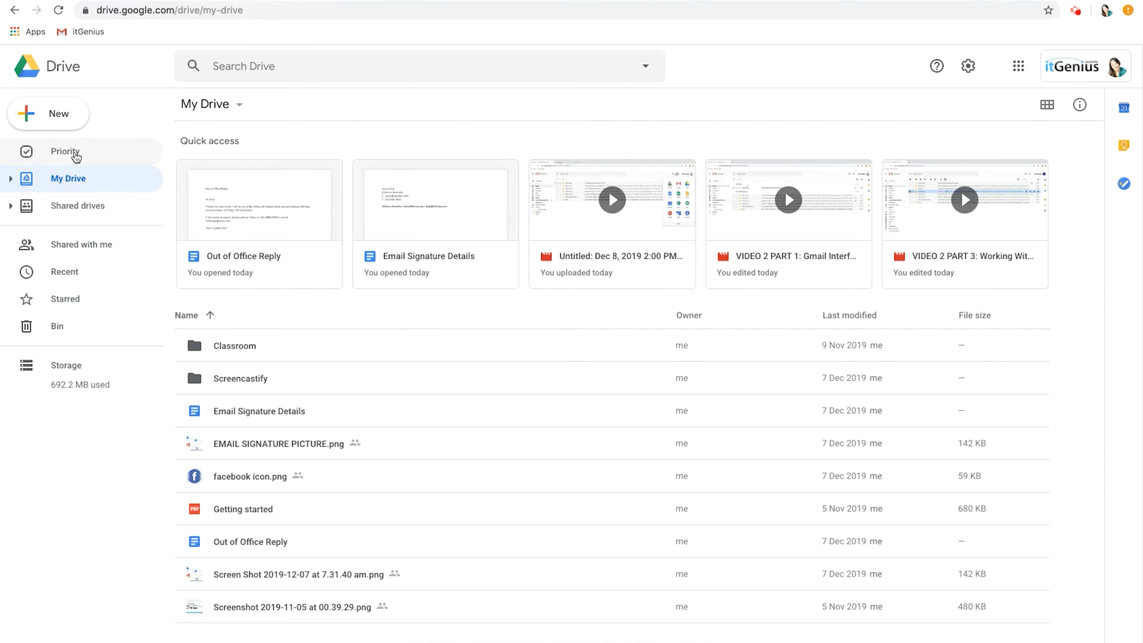
left_click(75, 155)
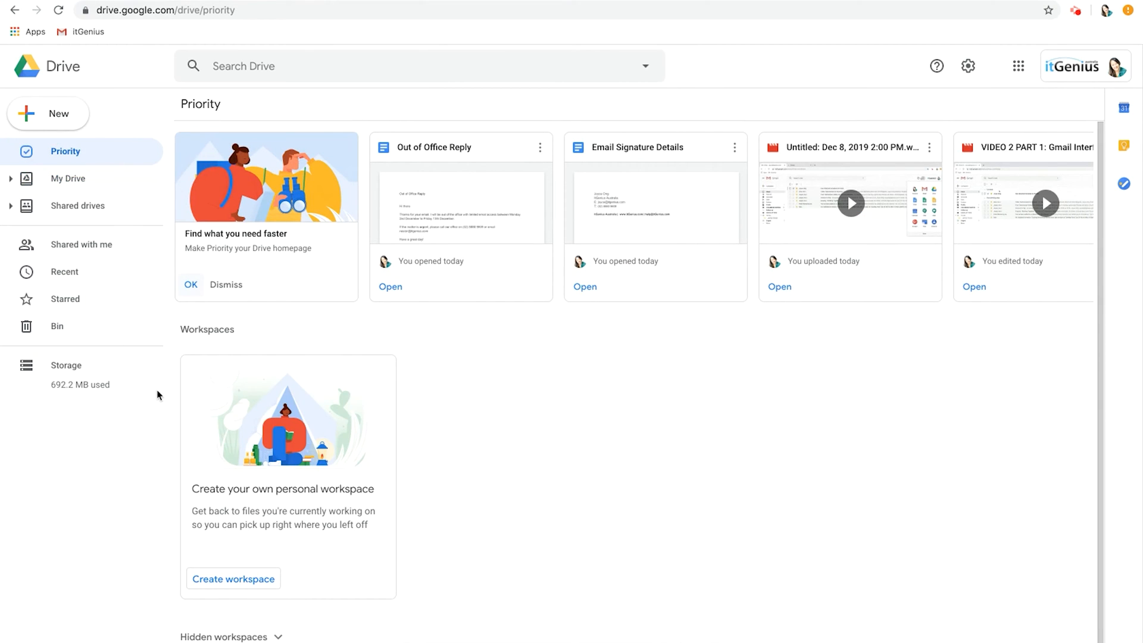
left_click(73, 180)
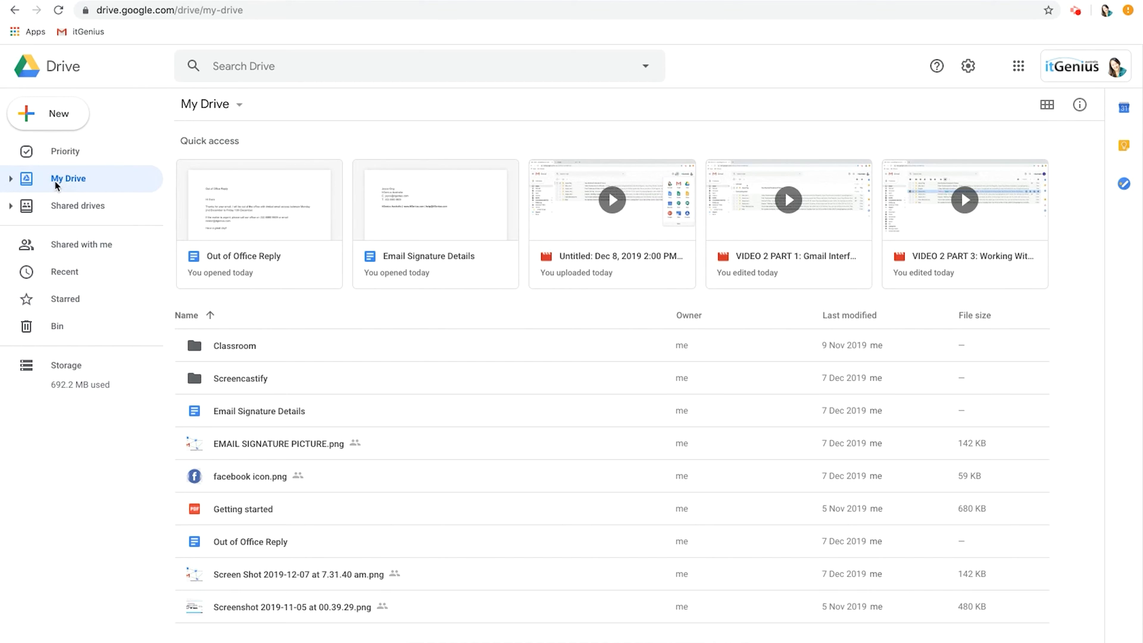
left_click(10, 180)
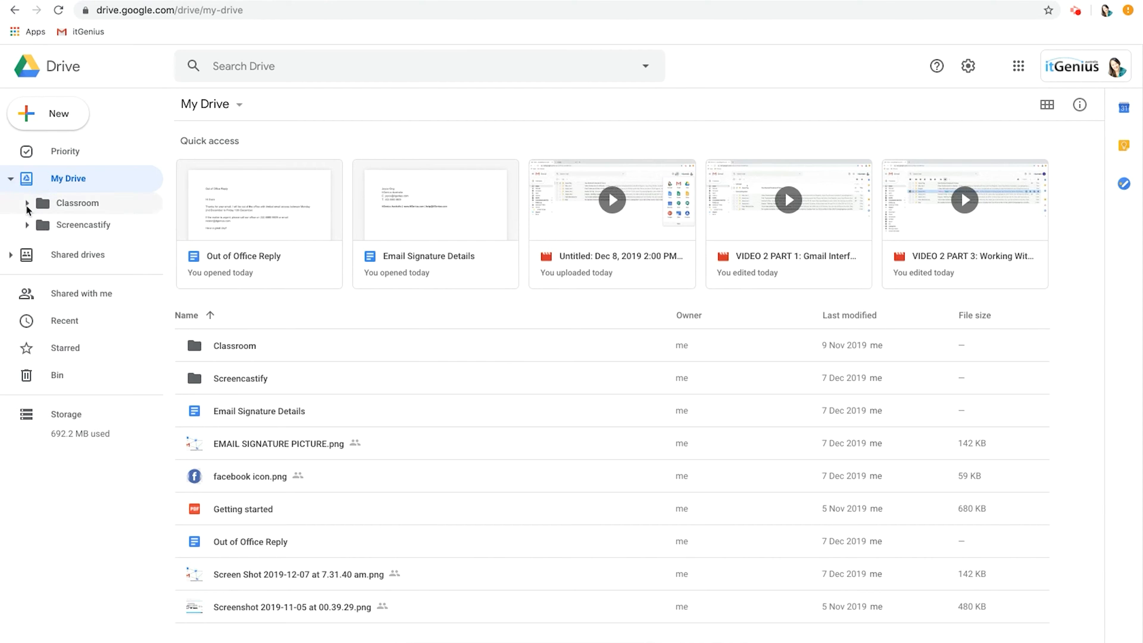
left_click(27, 204)
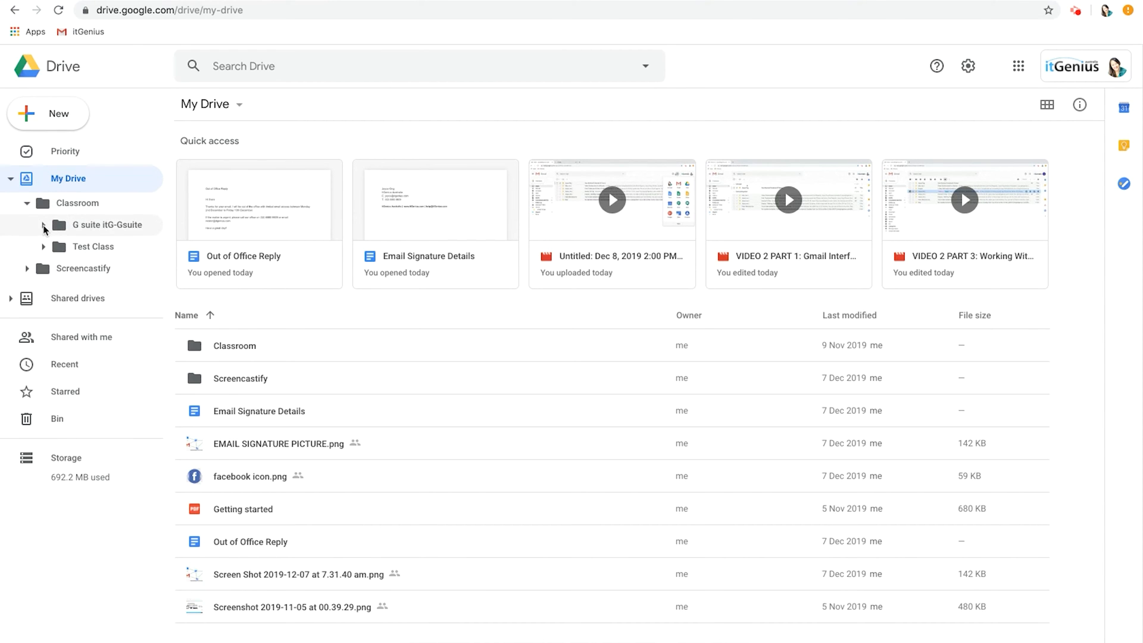
left_click(44, 225)
left_click(10, 178)
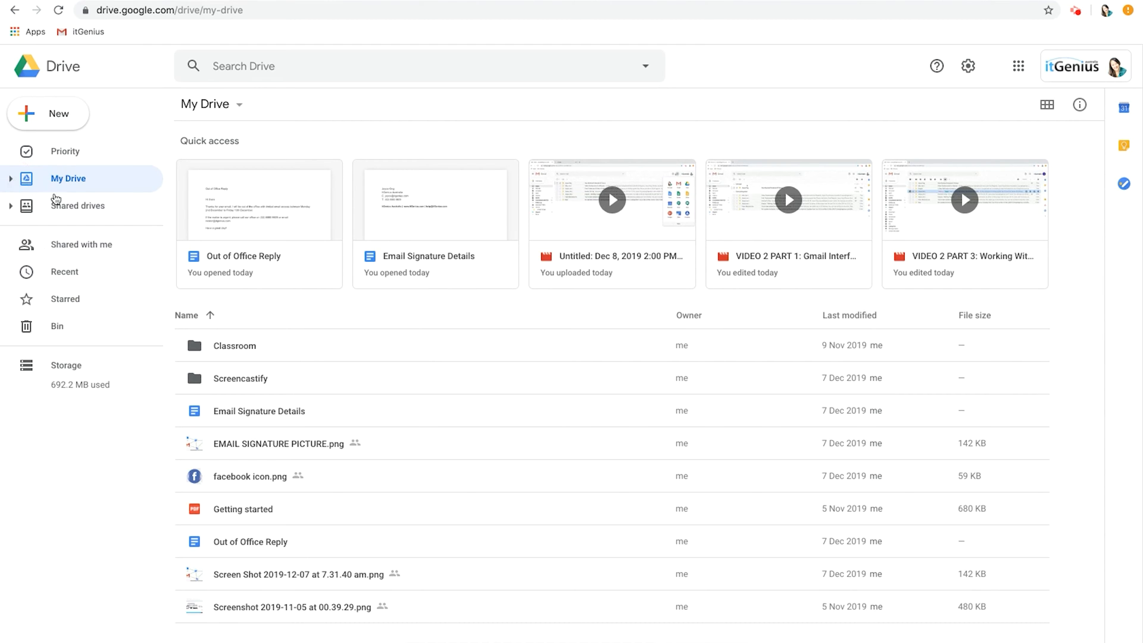
mouse_move(78, 205)
left_click(91, 249)
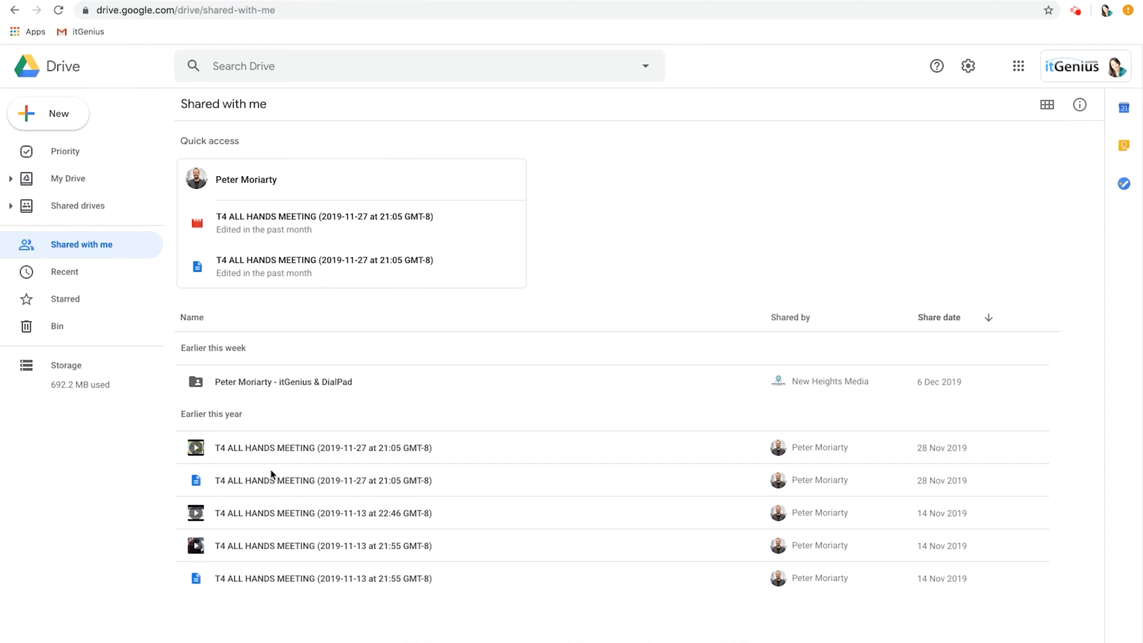
left_click(84, 278)
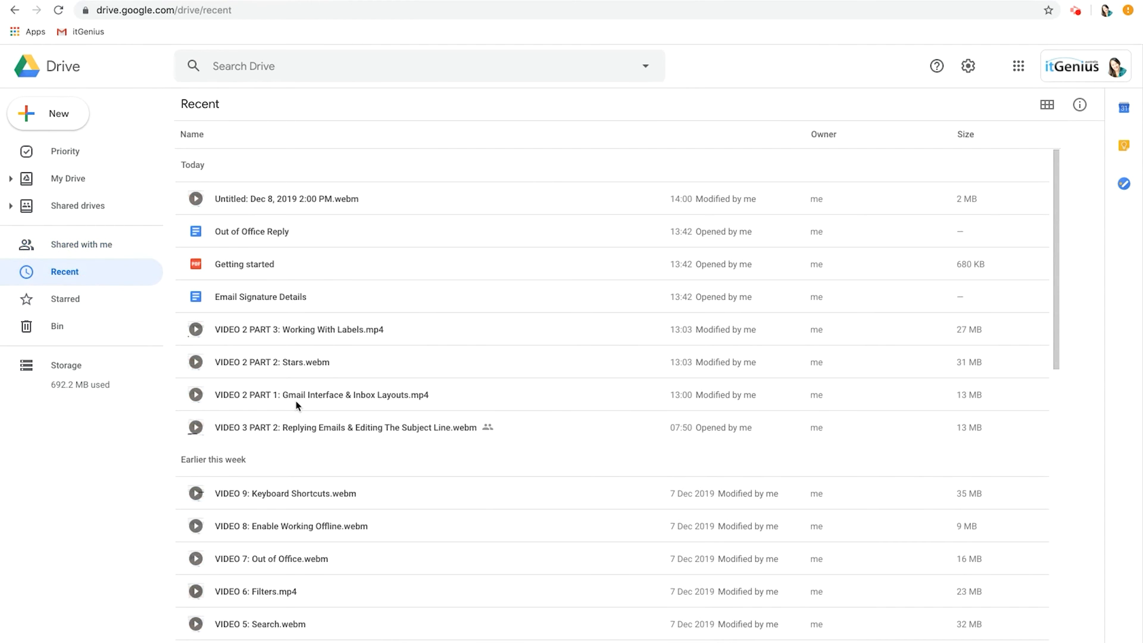
left_click(86, 303)
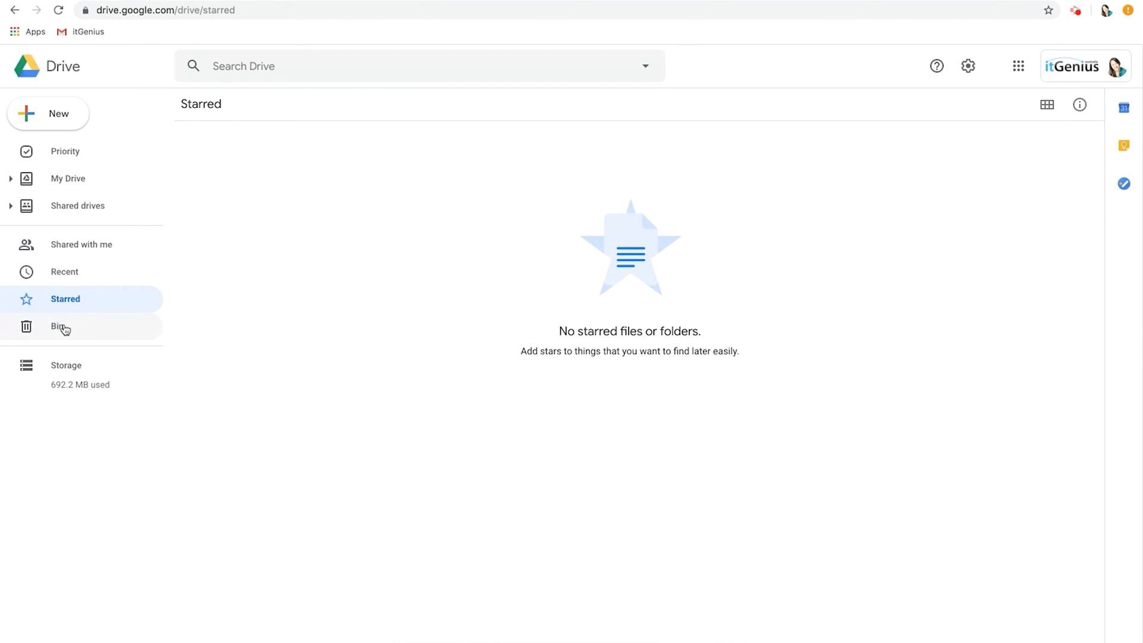
left_click(64, 329)
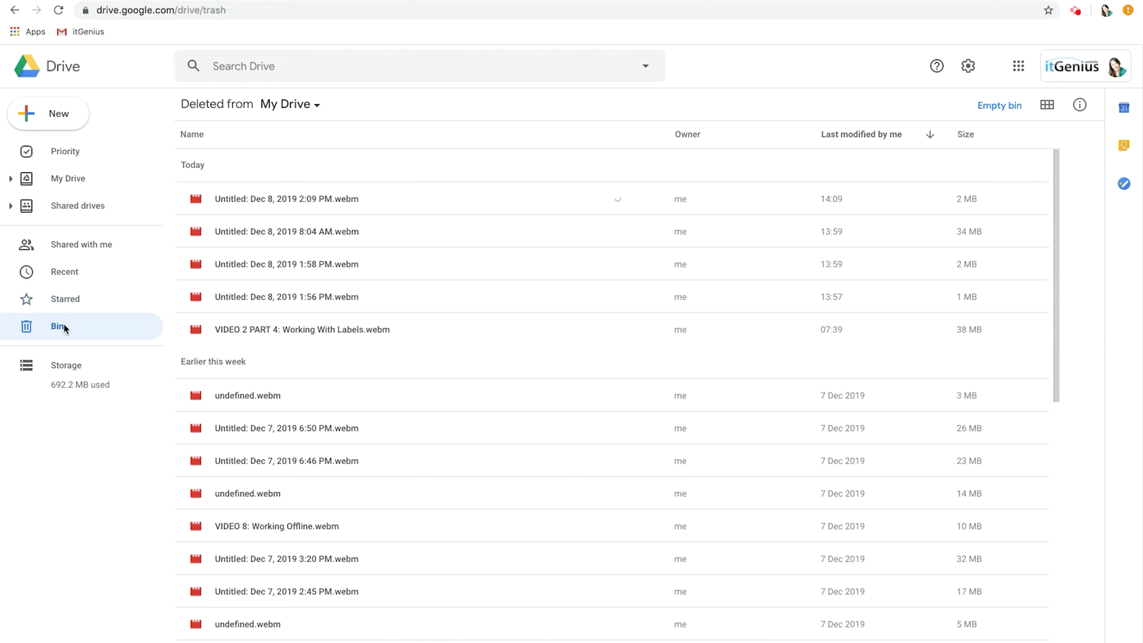
left_click(77, 179)
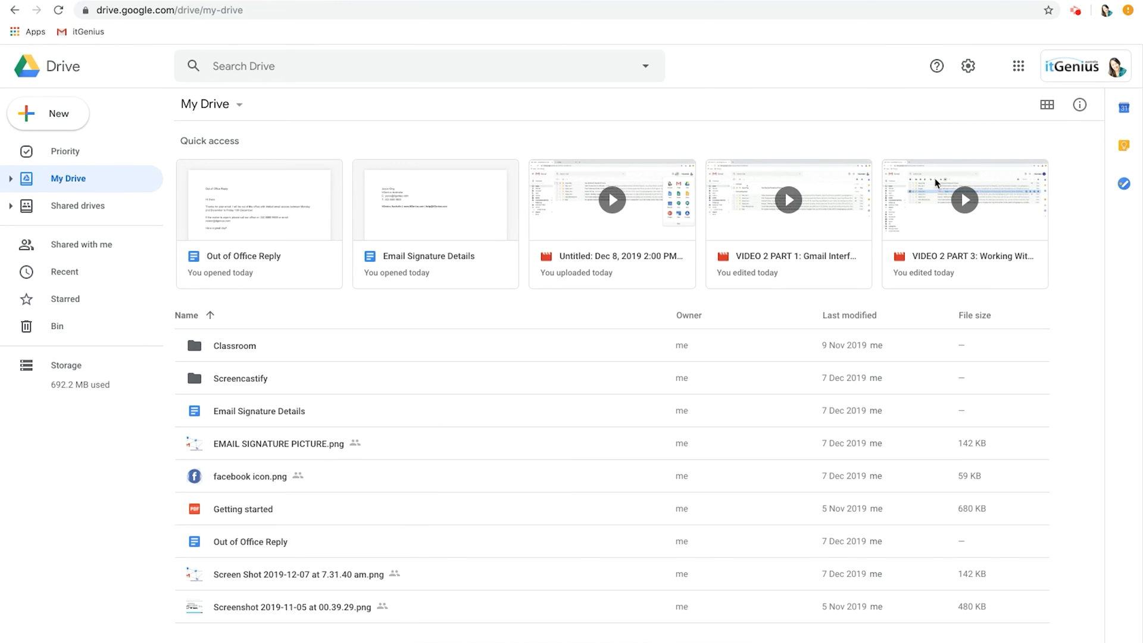
left_click(1047, 104)
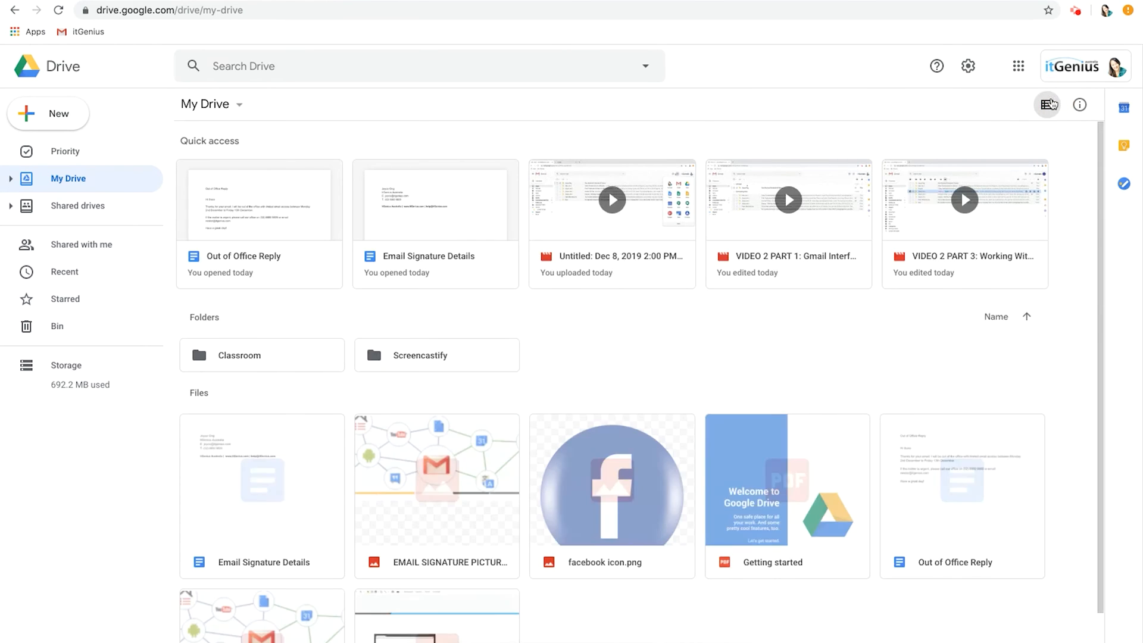
scroll(625, 357, "down", 2)
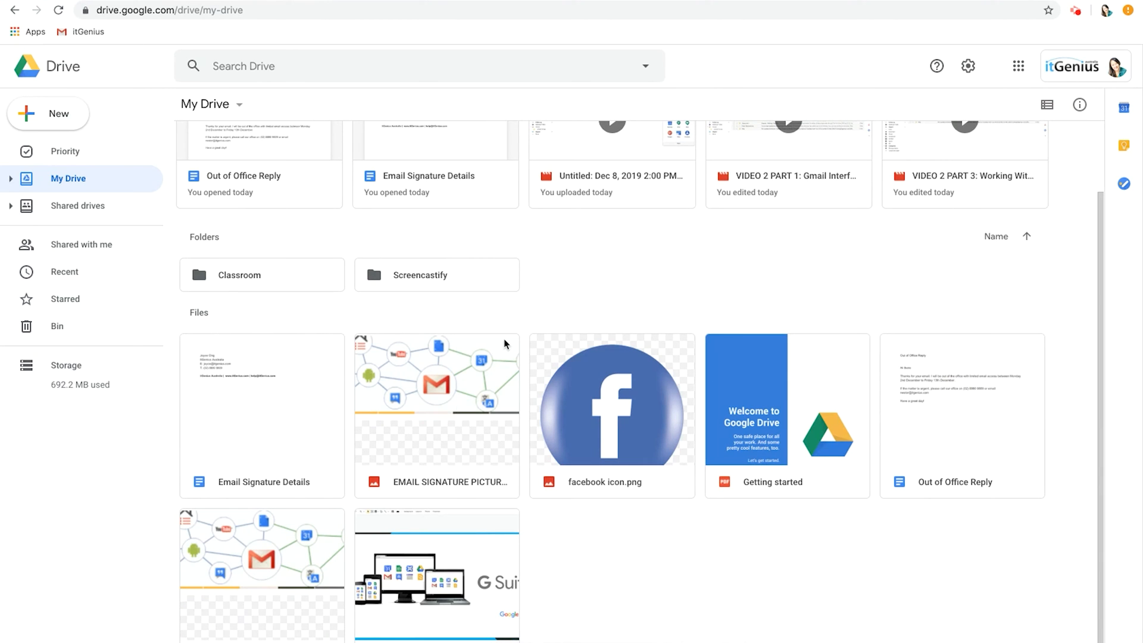
scroll(505, 343, "up", 3)
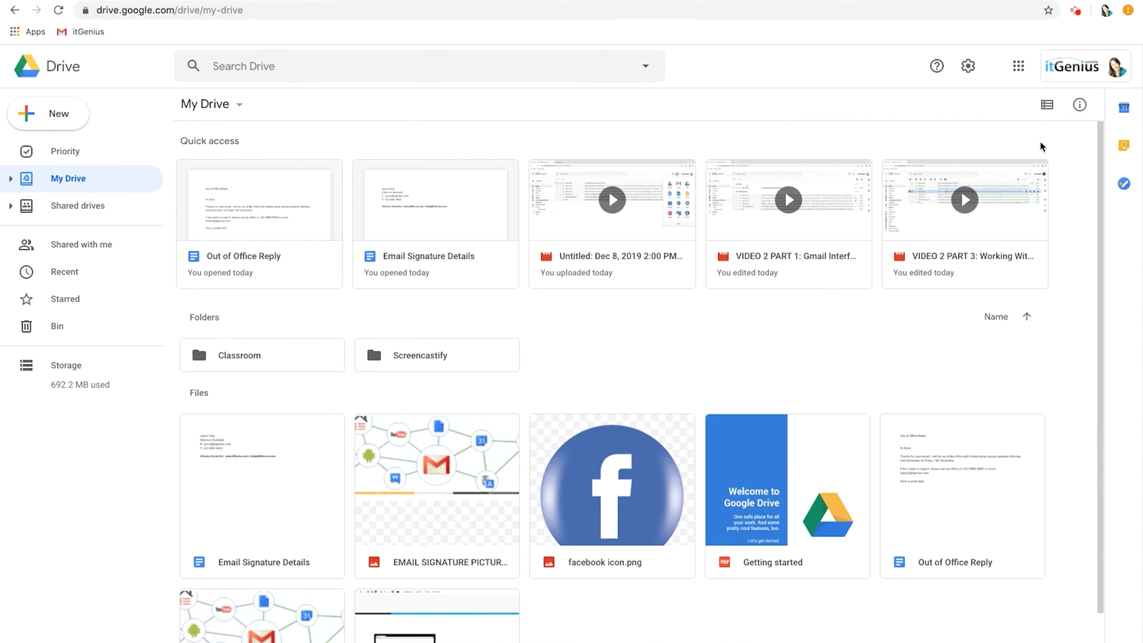
left_click(1047, 105)
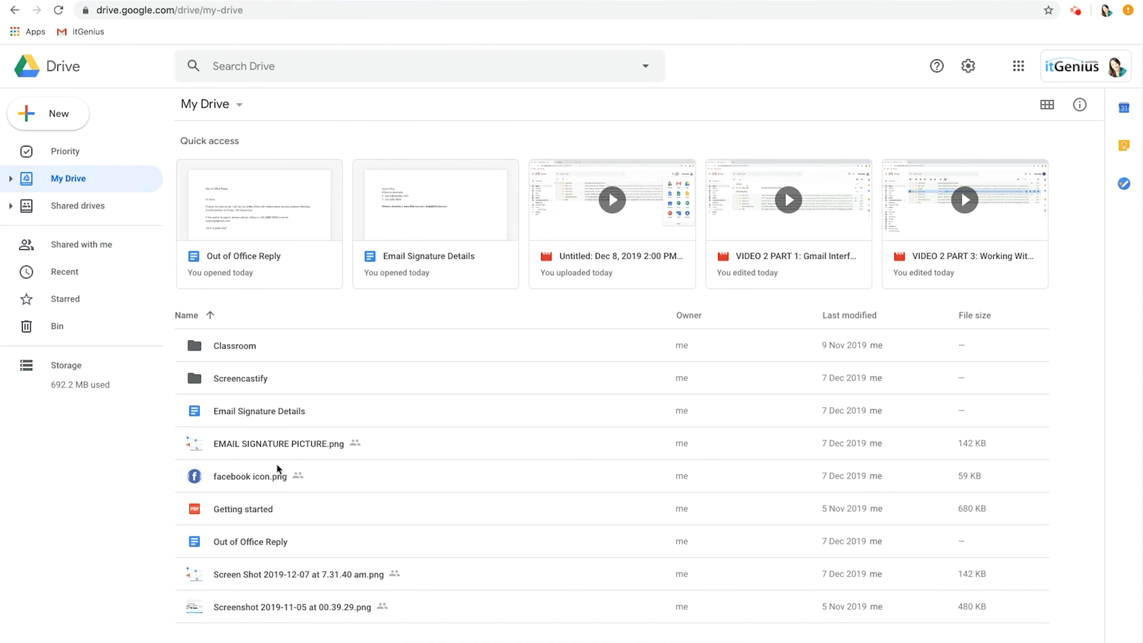
left_click(263, 416)
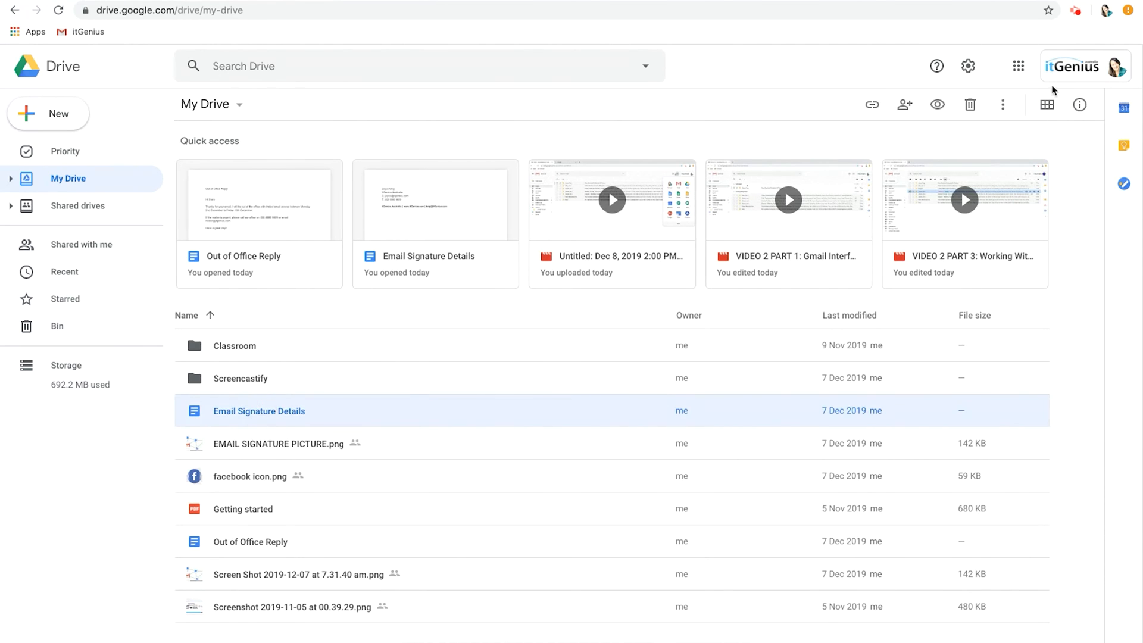
left_click(1080, 105)
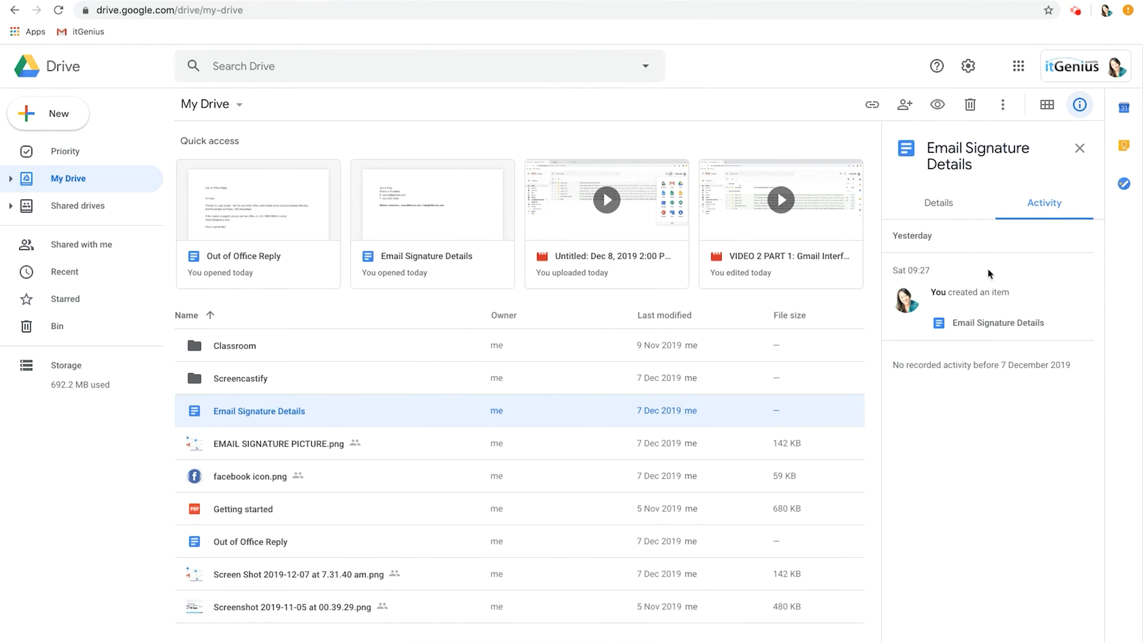
left_click(937, 202)
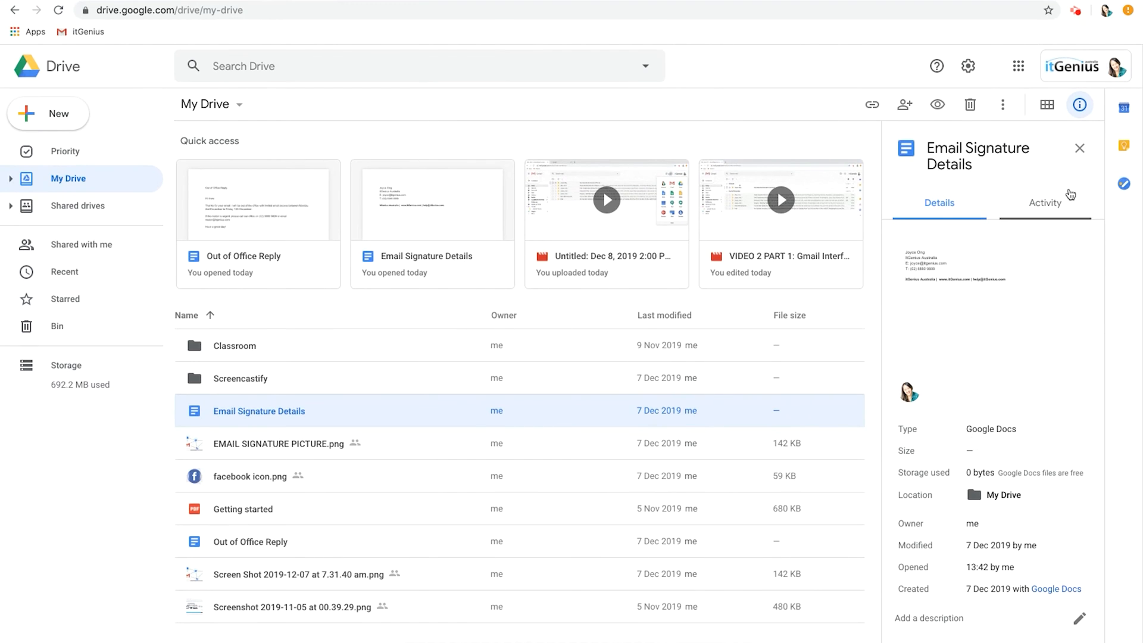
left_click(1079, 148)
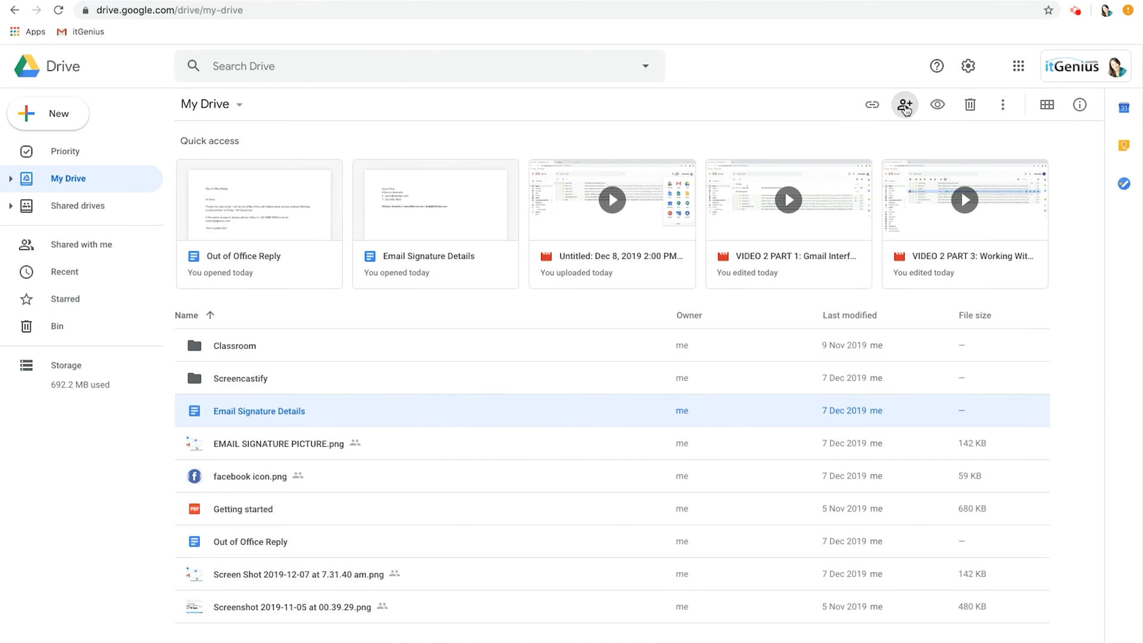
left_click(940, 106)
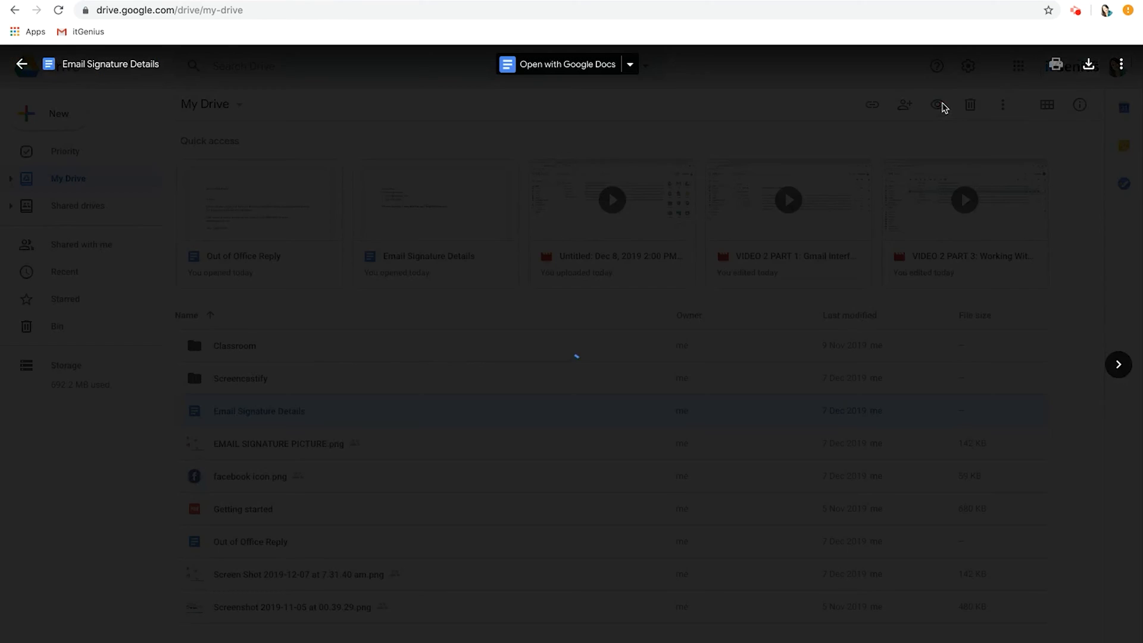
left_click(945, 240)
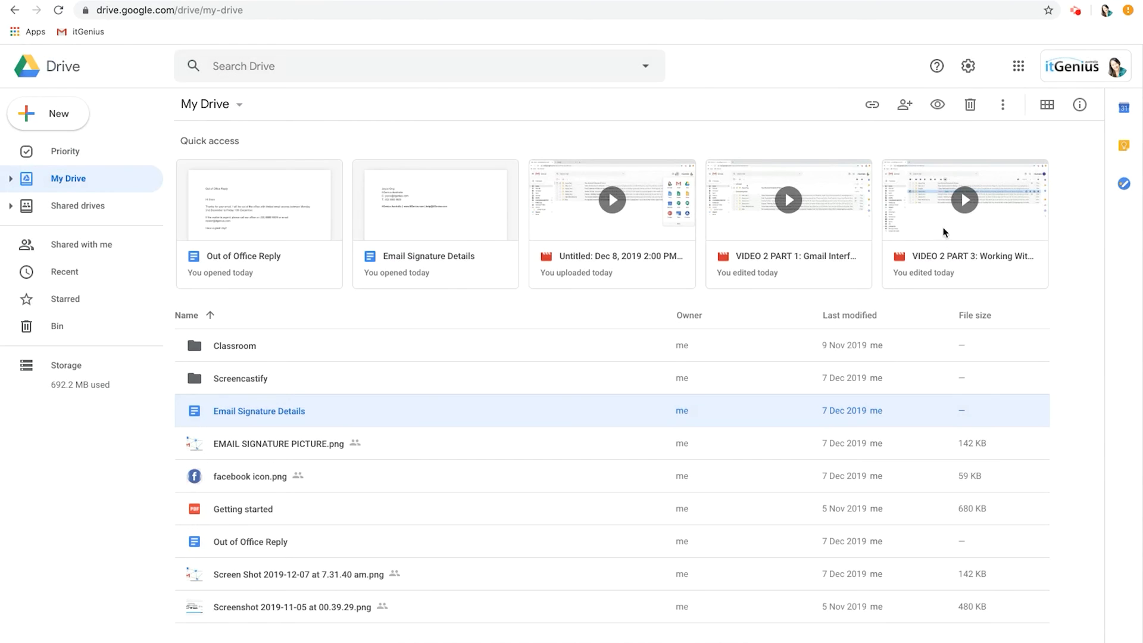
left_click(1004, 105)
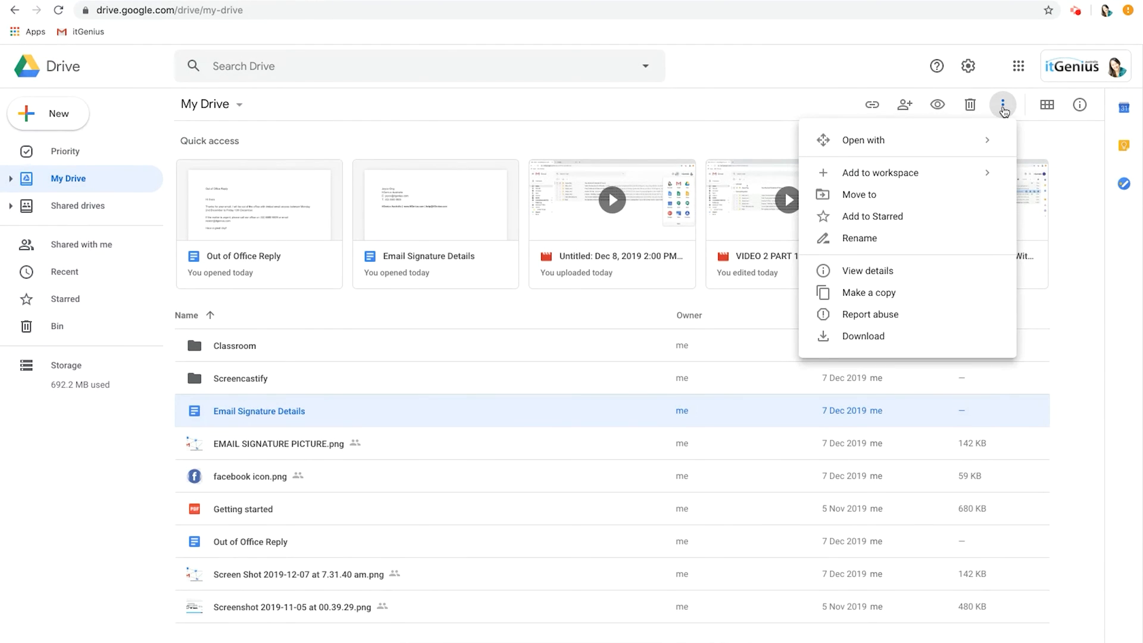
left_click(1034, 127)
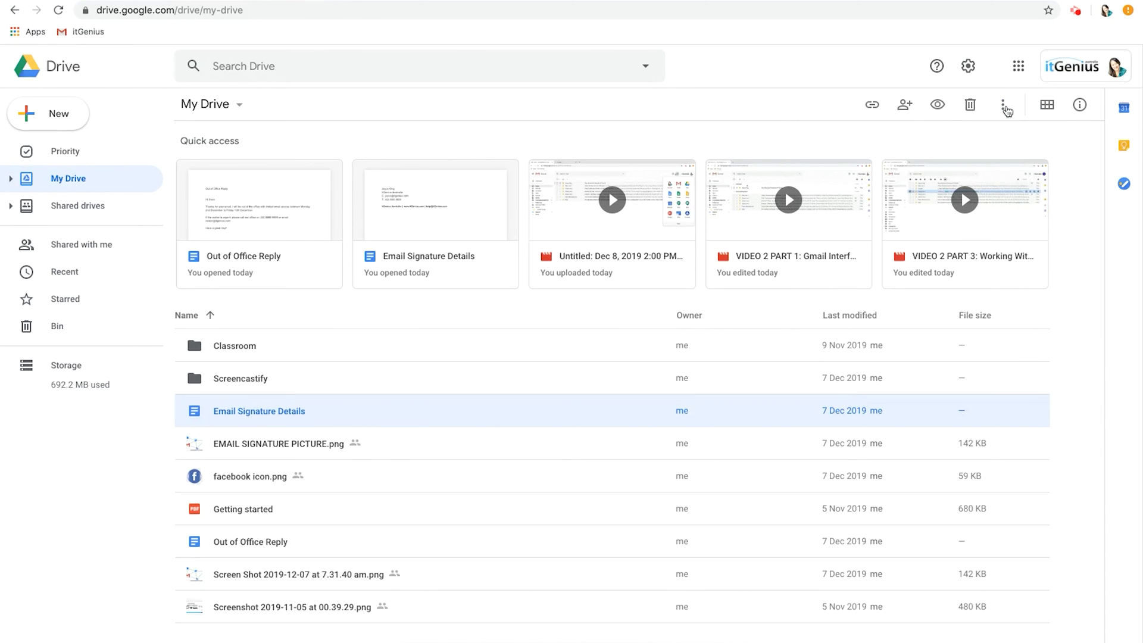